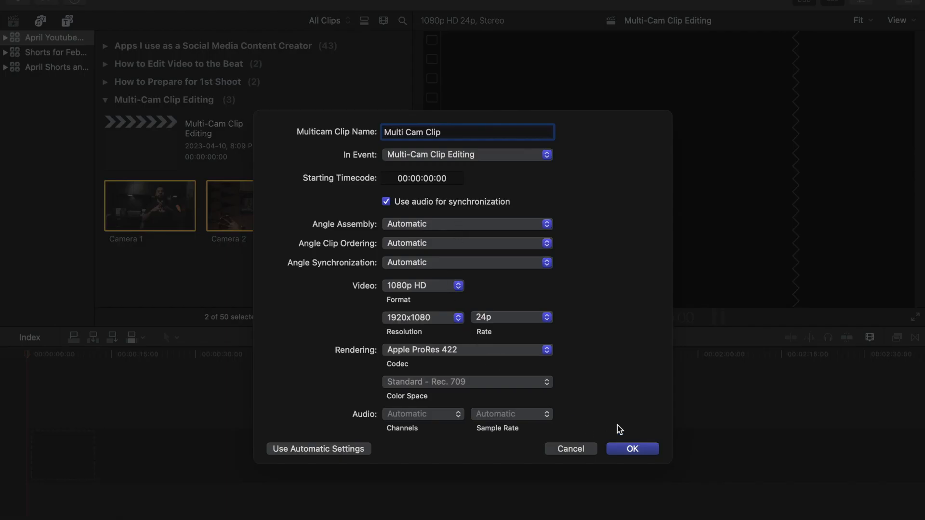
- Create the audio-synchronized multicam clip "Multi Cam Clip" in the Multi-Cam Clip Editing event and append it to the timeline
{"action": "left_click", "coordinate": [633, 449]}
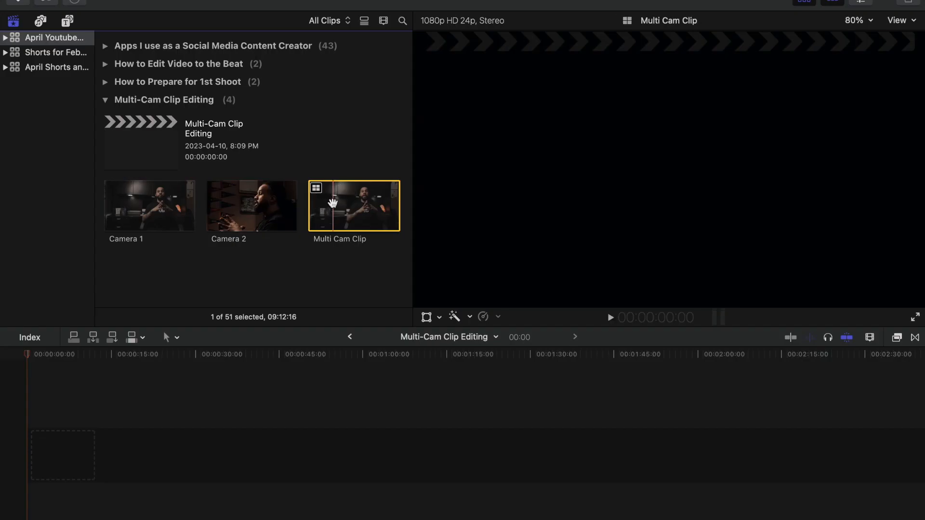
{"action": "key", "text": "e"}
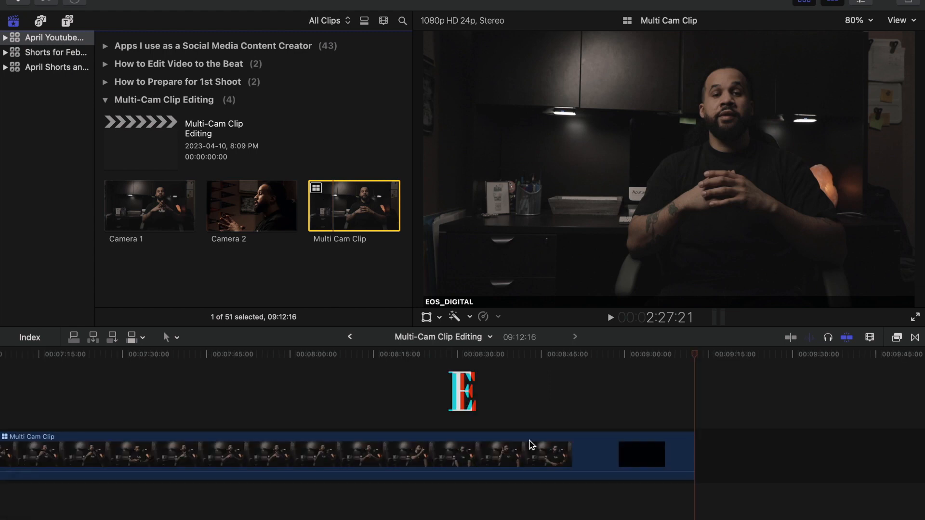
{"action": "key", "text": "shift+z"}
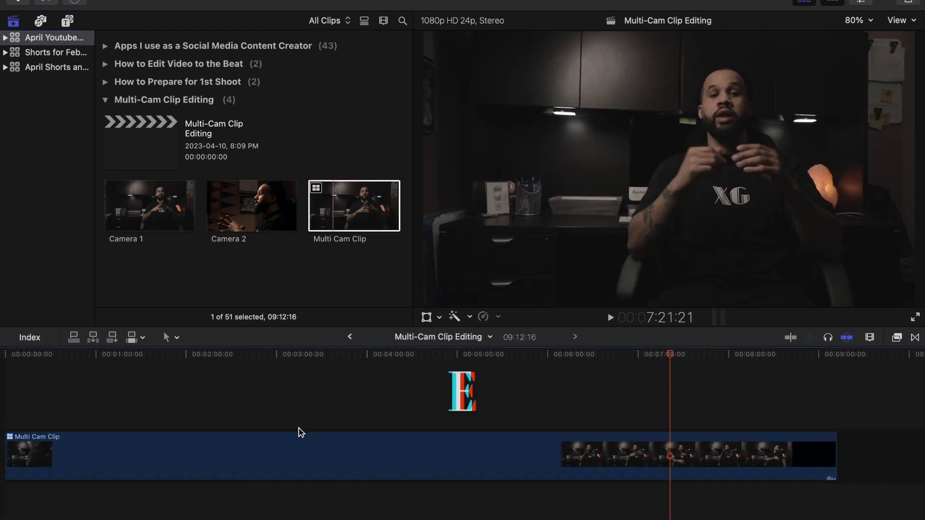
- Trim the start of the multicam clip to the opening hand clap and hide the browser
{"action": "left_click", "coordinate": [151, 419]}
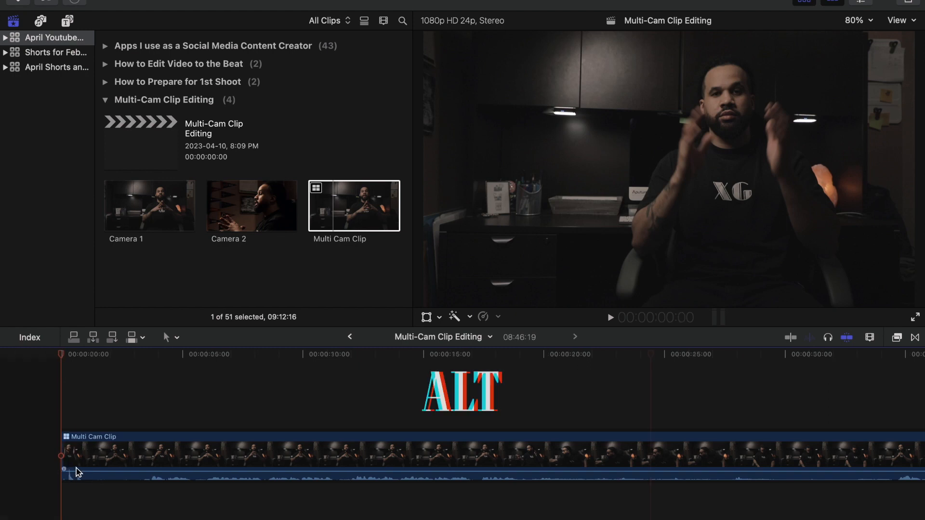
{"action": "key", "text": "alt+bracketleft"}
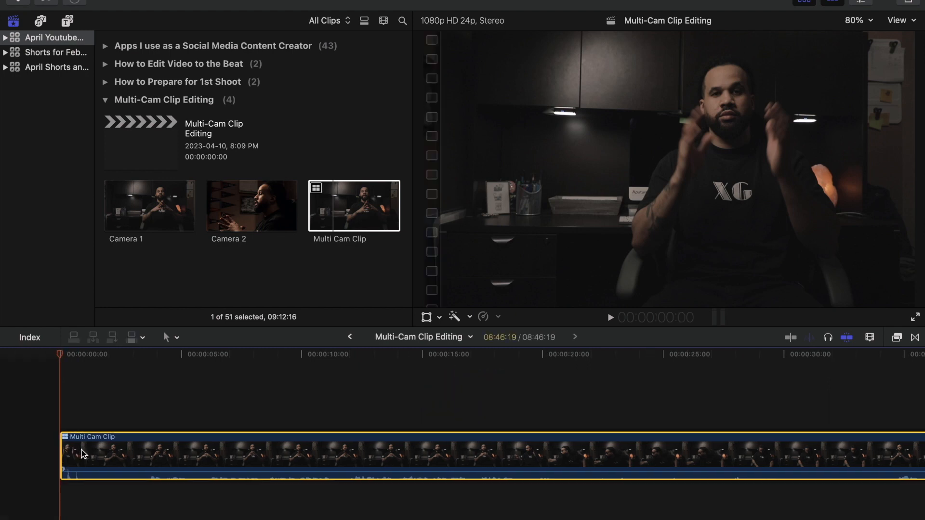
{"action": "key", "text": "space"}
{"action": "scroll", "coordinate": [83, 454], "scroll_direction": "right", "scroll_amount": 2}
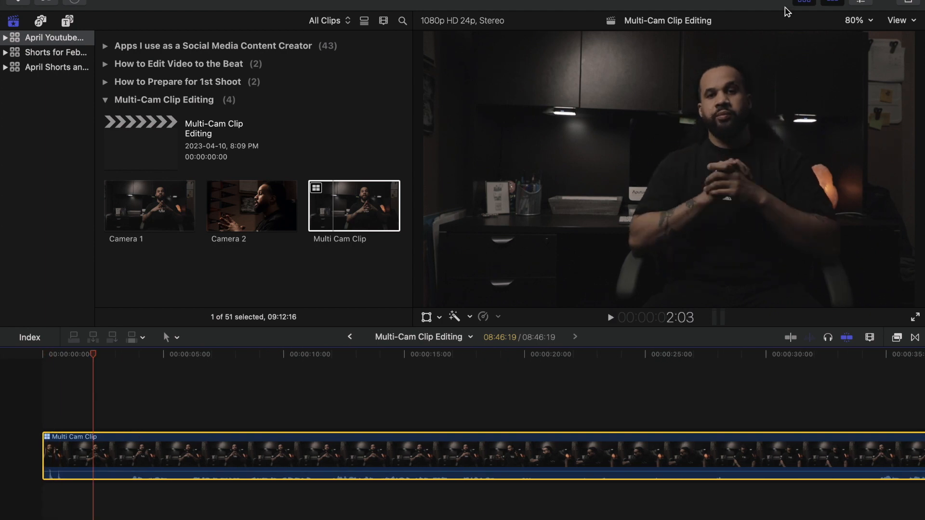
{"action": "left_click", "coordinate": [809, 15]}
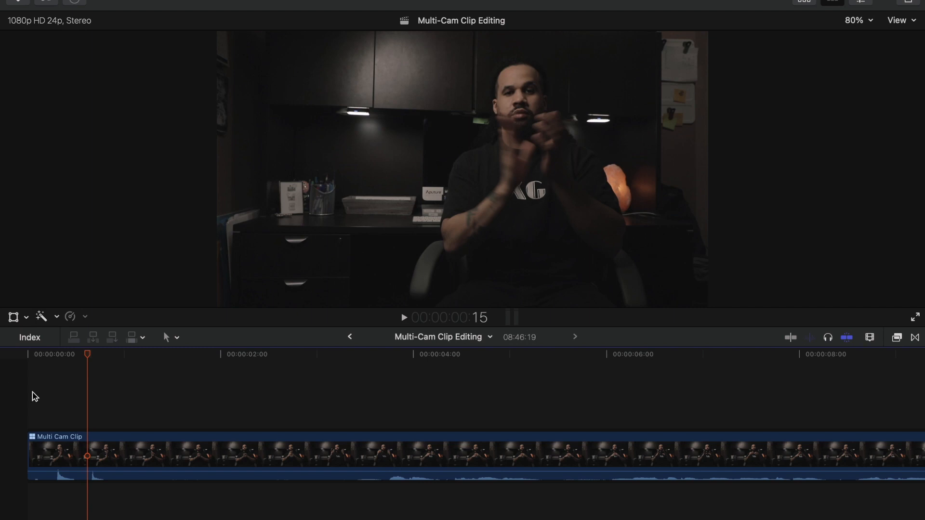
- Split the multicam clip at frame 16, where the hands meet in the second clap
{"action": "left_click", "coordinate": [150, 458]}
{"action": "key", "text": "super+equal"}
{"action": "key", "text": "super+equal"}
{"action": "key", "text": "super+b"}
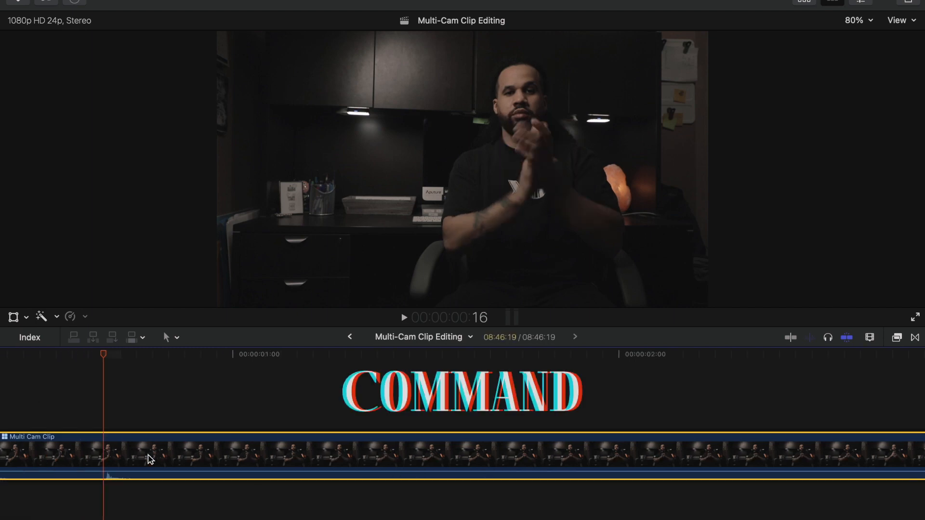
- Switch the active video angle of the clip after the cut to EOS_DIGITAL 1
{"action": "scroll", "coordinate": [289, 453], "scroll_direction": "left", "scroll_amount": 5}
{"action": "right_click", "coordinate": [350, 447]}
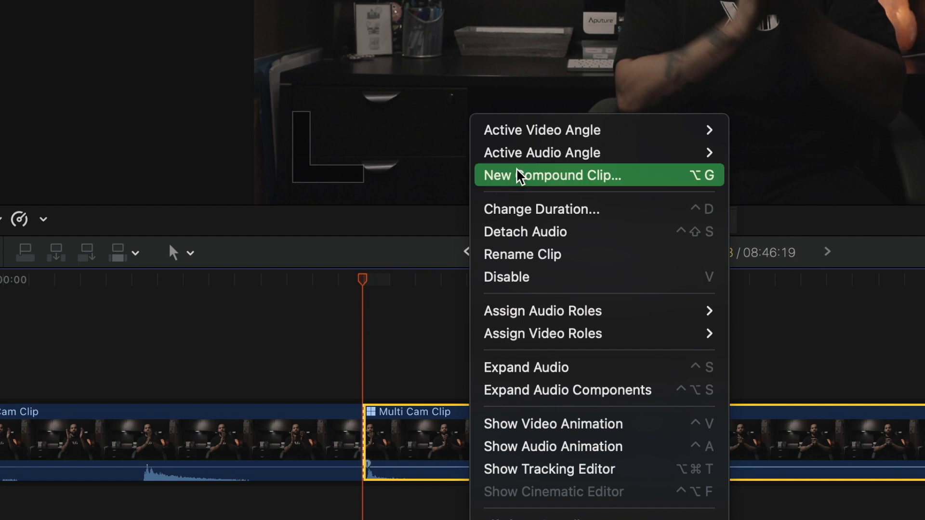
{"action": "mouse_move", "coordinate": [388, 269]}
{"action": "mouse_move", "coordinate": [533, 140]}
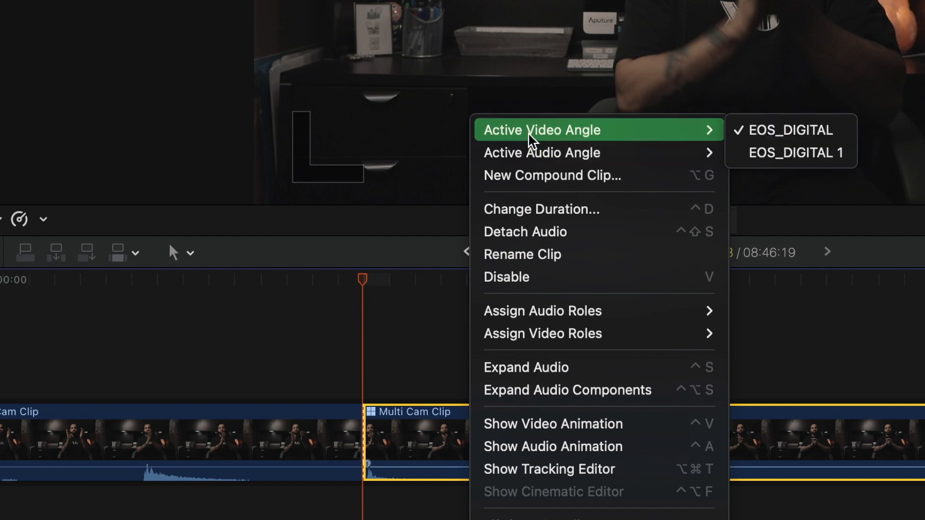
{"action": "left_click", "coordinate": [803, 157]}
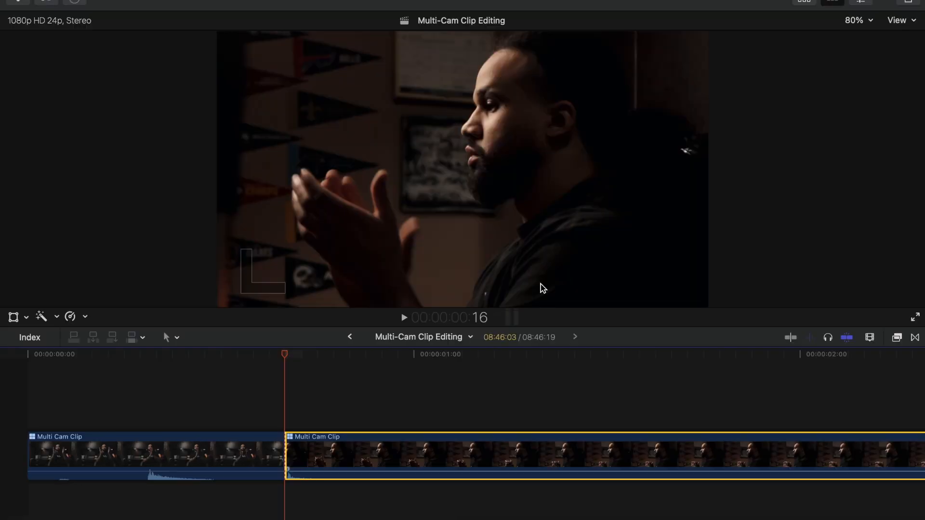
- Play the timeline from the start to check the angle change at the first cut
{"action": "left_click", "coordinate": [26, 415]}
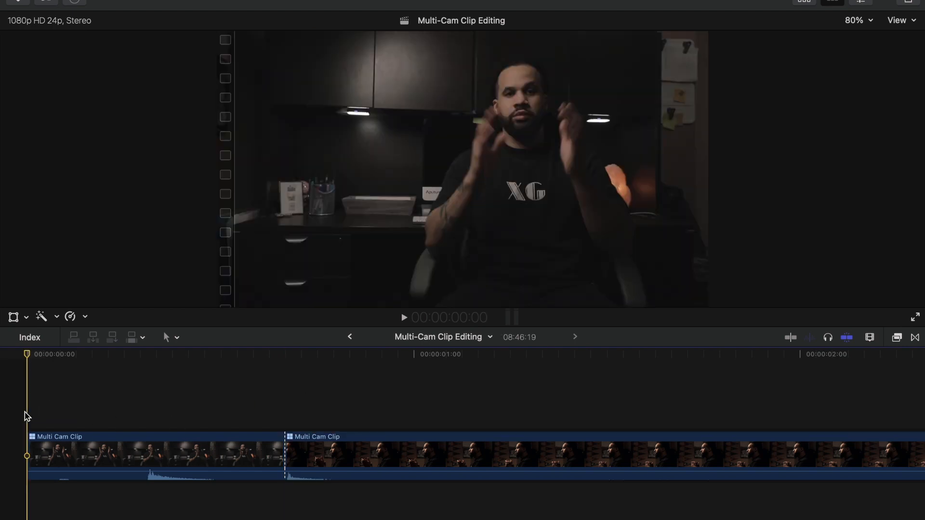
{"action": "key", "text": "space"}
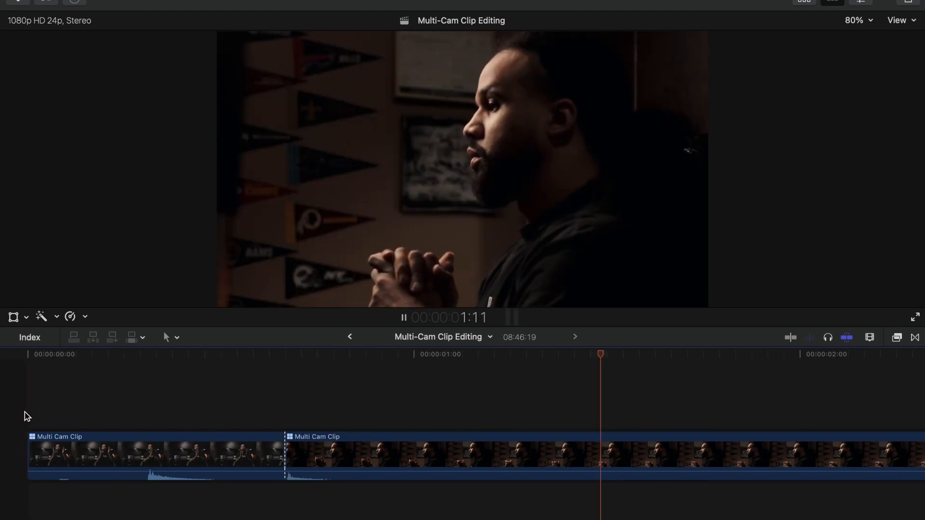
{"action": "key", "text": "space"}
- Trim the start of the third clip to the 3:18 position, just before the speech begins
{"action": "key", "text": "super+equal"}
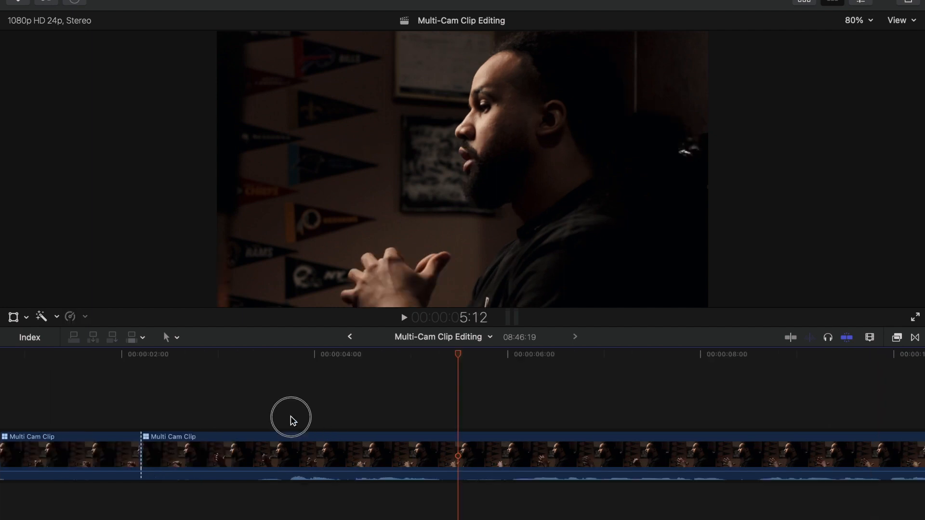
{"action": "left_click", "coordinate": [289, 419]}
{"action": "left_click", "coordinate": [298, 460]}
{"action": "key", "text": "alt+bracketleft"}
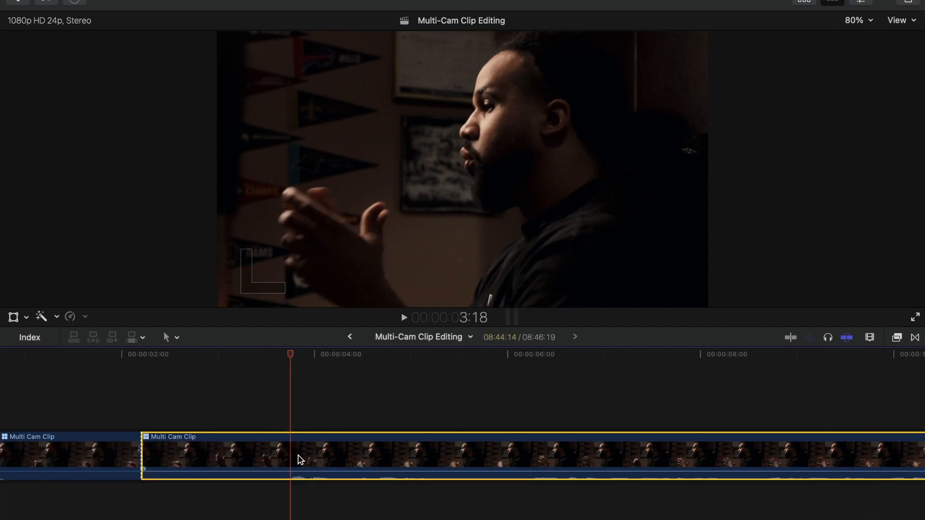
- Trim the end of the second, side-angle clip to frame 22 of the timeline
{"action": "left_click", "coordinate": [151, 424]}
{"action": "key", "text": "Right"}
{"action": "key", "text": "Right"}
{"action": "key", "text": "Right"}
{"action": "key", "text": "Right"}
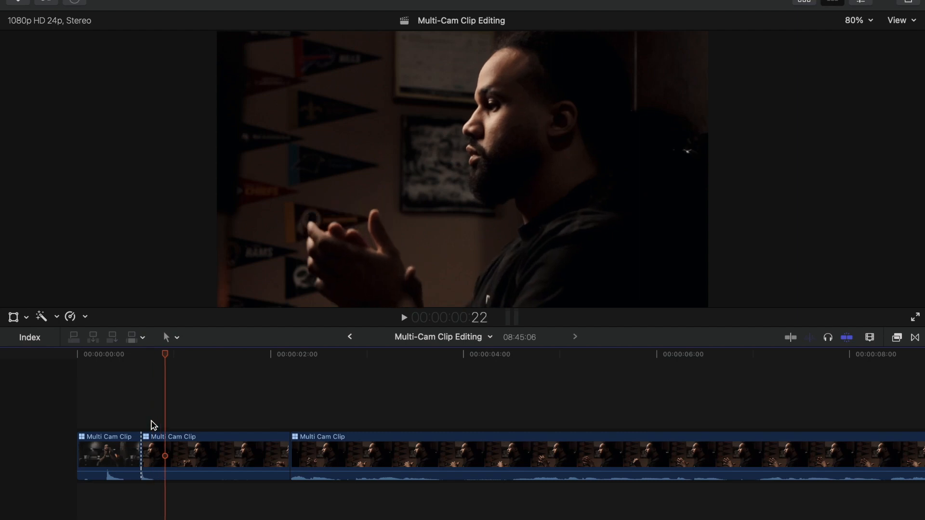
{"action": "key", "text": "alt+bracketright"}
- Switch the third clip's active video angle back to EOS_DIGITAL
{"action": "right_click", "coordinate": [216, 453]}
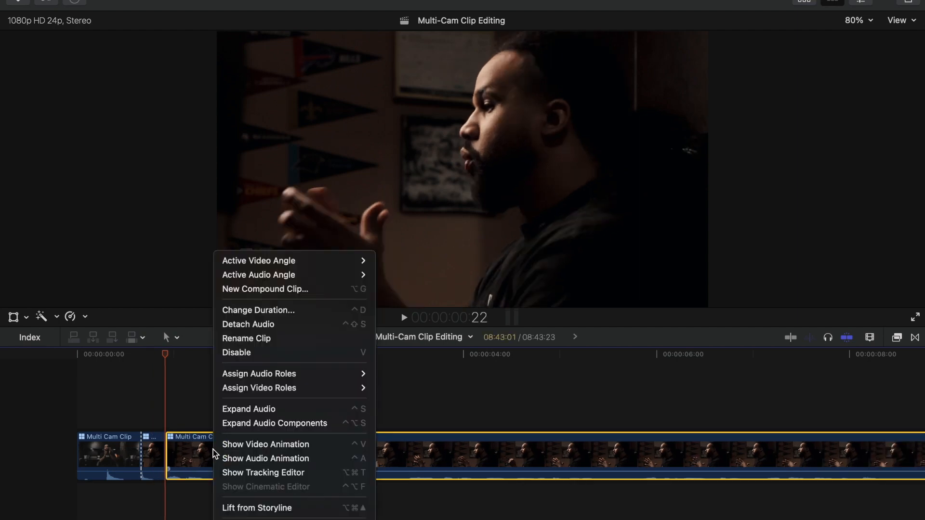
{"action": "mouse_move", "coordinate": [336, 262]}
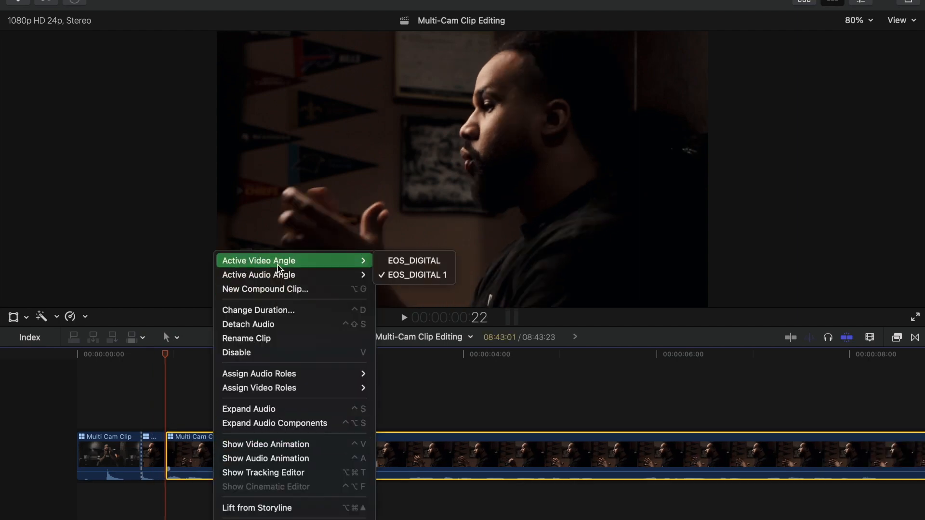
{"action": "left_click", "coordinate": [413, 261]}
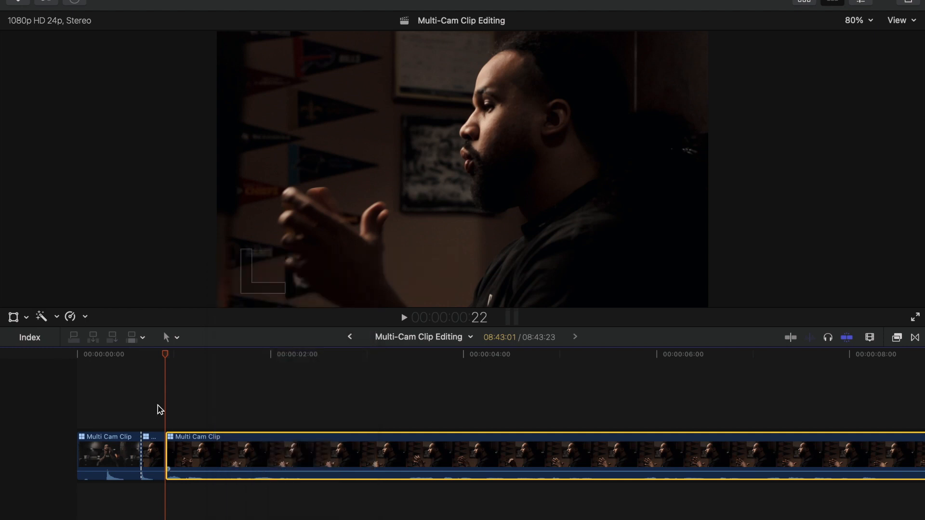
- Play the opening cuts to review the switches between the front and side angles
{"action": "left_click", "coordinate": [122, 416]}
{"action": "key", "text": "space"}
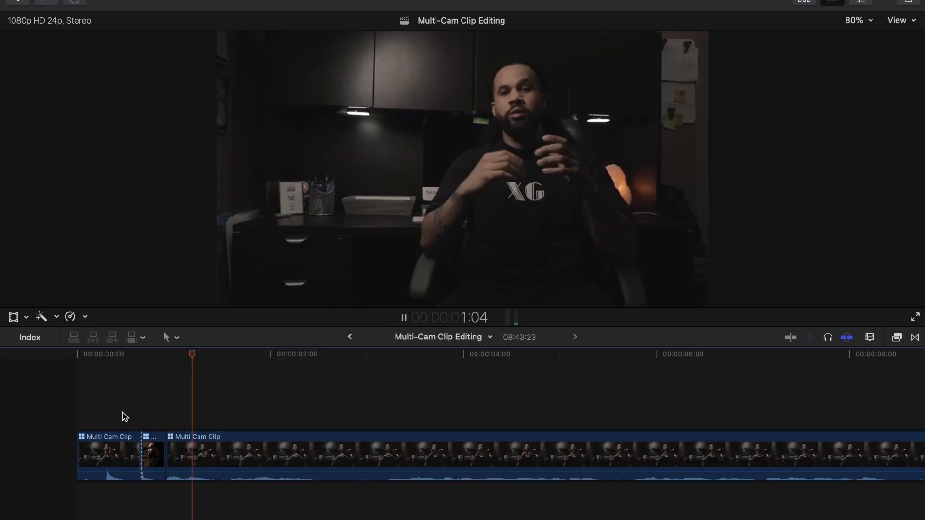
{"action": "left_click", "coordinate": [74, 407]}
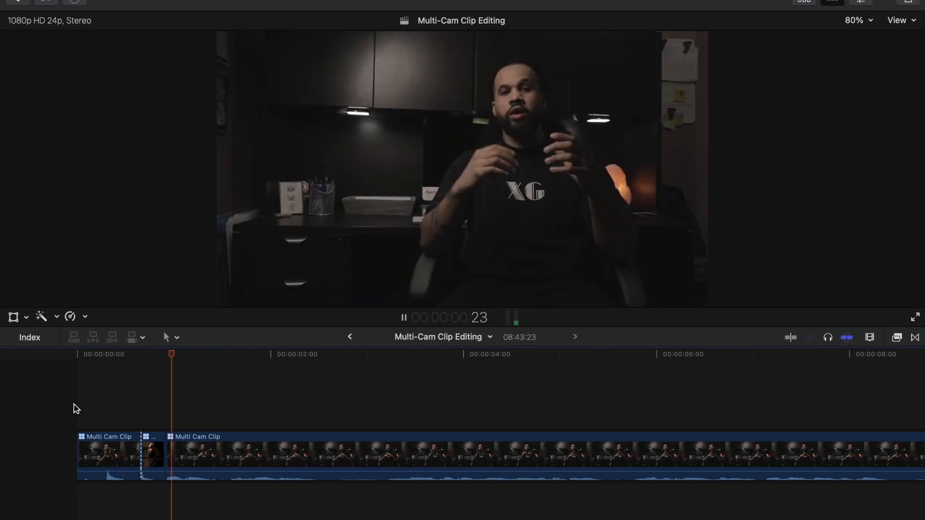
{"action": "key", "text": "space"}
- Extend the end of the short side-angle clip to a duration of 10 frames and play back the result
{"action": "left_click", "coordinate": [163, 443]}
{"action": "left_click_drag", "start_coordinate": [163, 444], "coordinate": [181, 445]}
{"action": "left_click", "coordinate": [69, 403]}
{"action": "key", "text": "space"}
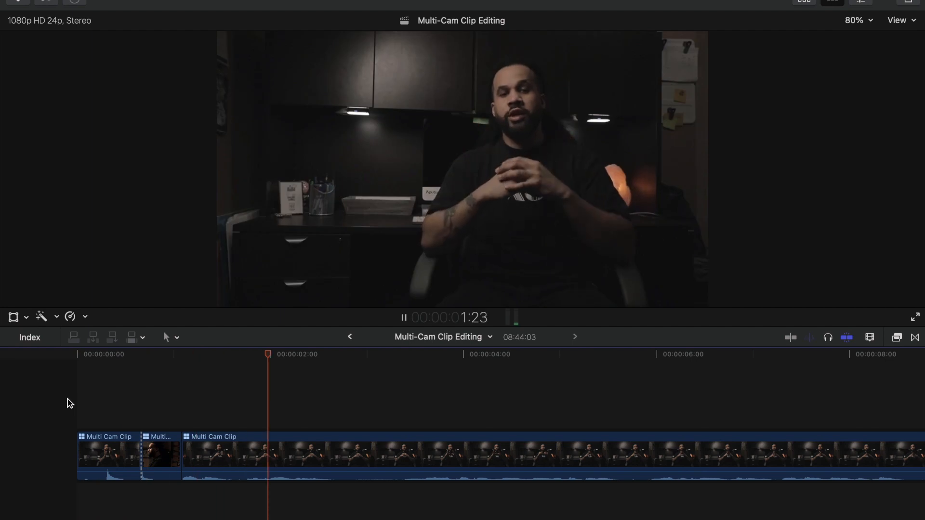
{"action": "key", "text": "space"}
- Show the inspector for the short side-angle clip and select that clip together with the opening clap clip
{"action": "key", "text": "Up"}
{"action": "key", "text": "super+4"}
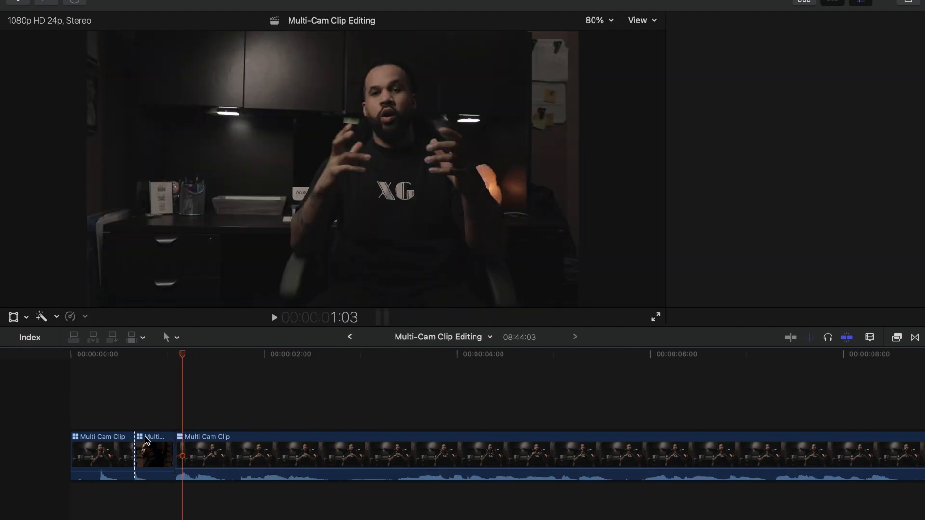
{"action": "left_click", "coordinate": [149, 441]}
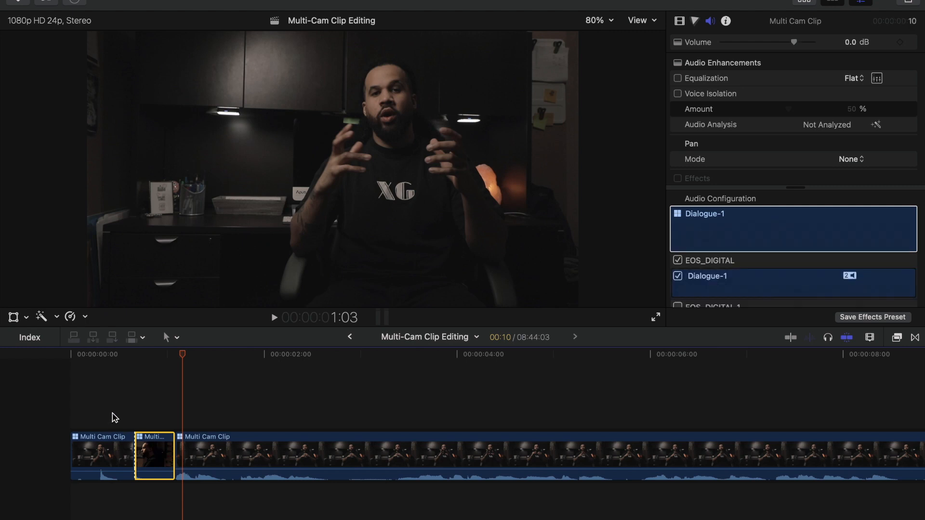
{"action": "left_click_drag", "start_coordinate": [112, 417], "coordinate": [145, 436]}
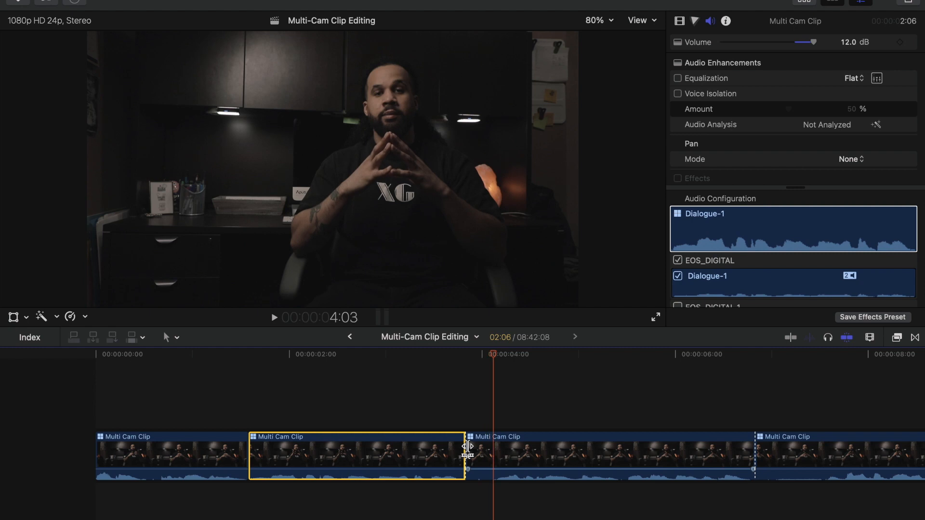
- Trim the start of the third clip to the 4:00 position
{"action": "left_click", "coordinate": [501, 458]}
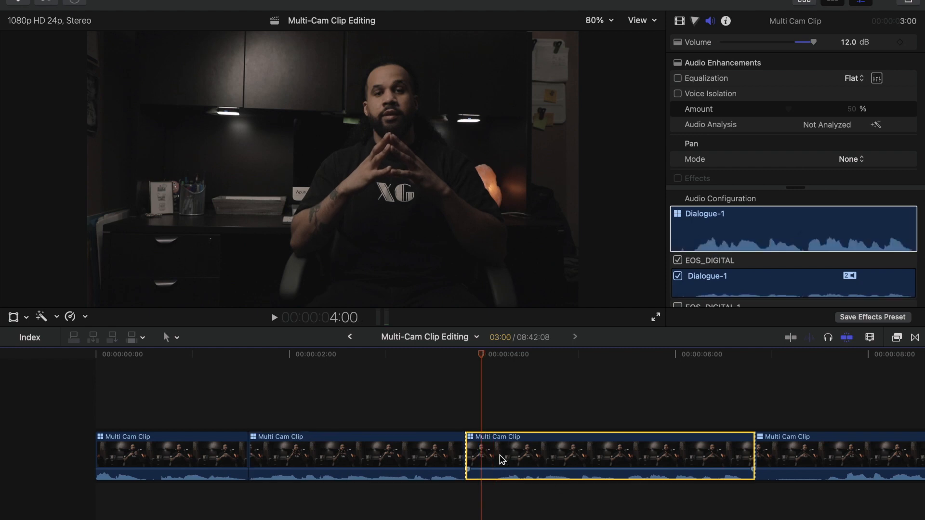
{"action": "key", "text": "alt+bracketleft"}
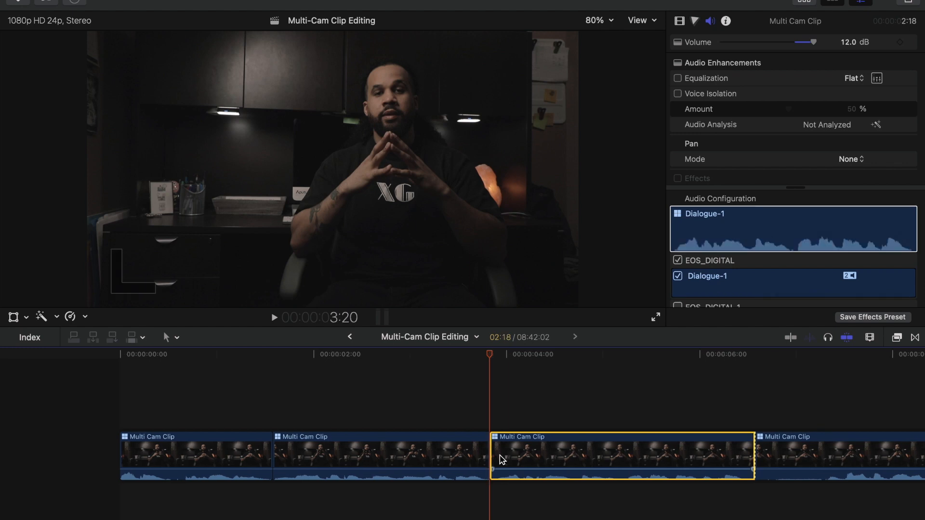
- Switch the second clip's active video angle to EOS_DIGITAL 1
{"action": "left_click", "coordinate": [330, 413]}
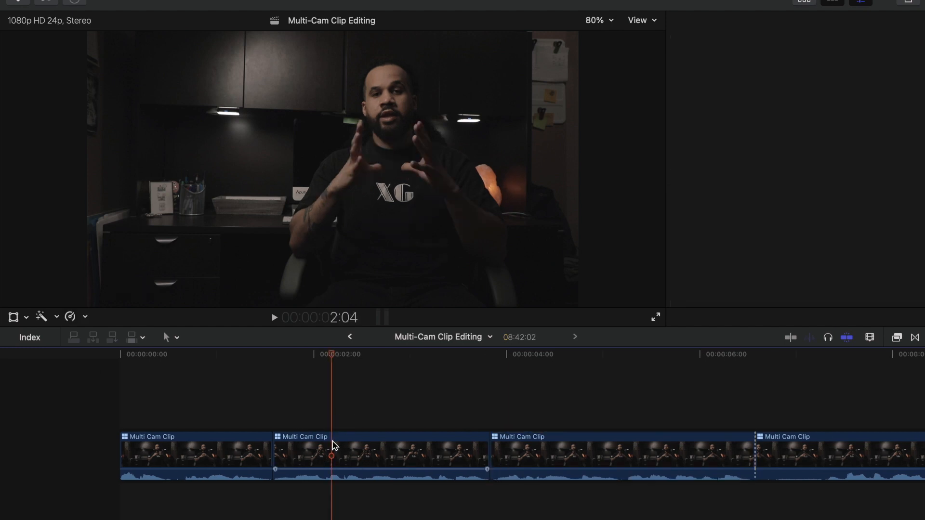
{"action": "left_click", "coordinate": [332, 445]}
{"action": "right_click", "coordinate": [407, 455]}
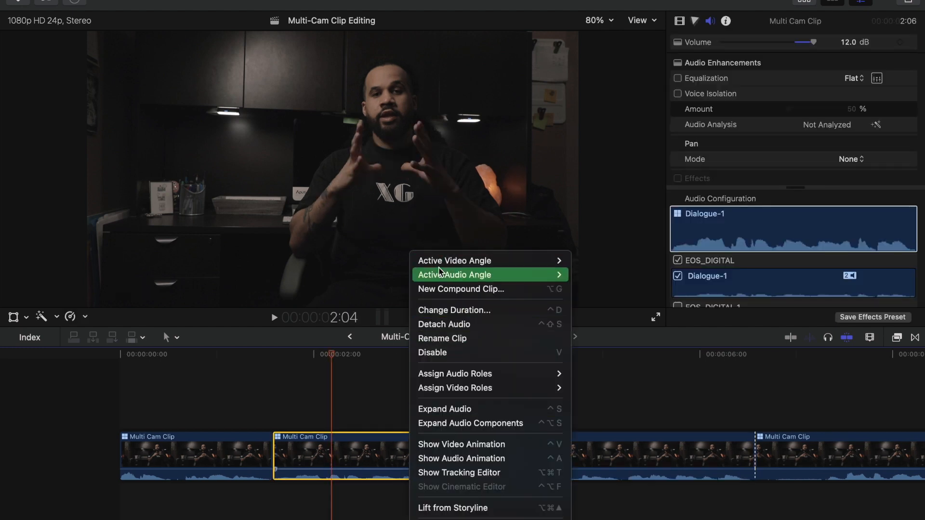
{"action": "mouse_move", "coordinate": [462, 261]}
{"action": "left_click", "coordinate": [616, 271]}
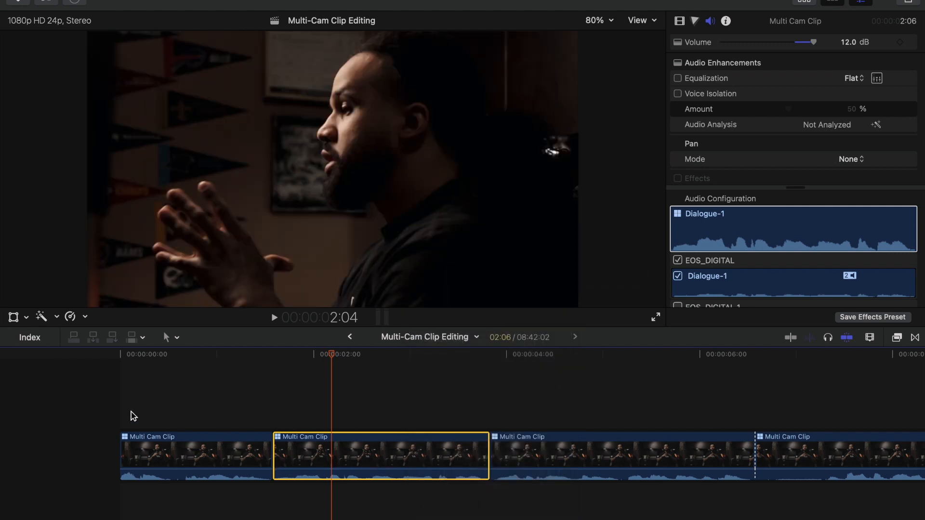
- Play the edited sequence from the start and skim the clips to review the cuts and angle changes
{"action": "left_click", "coordinate": [119, 408]}
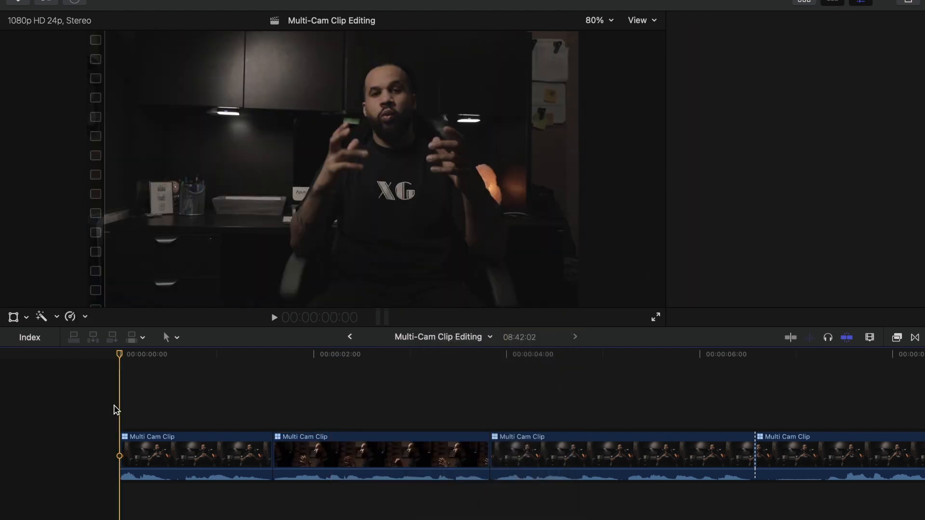
{"action": "key", "text": "space"}
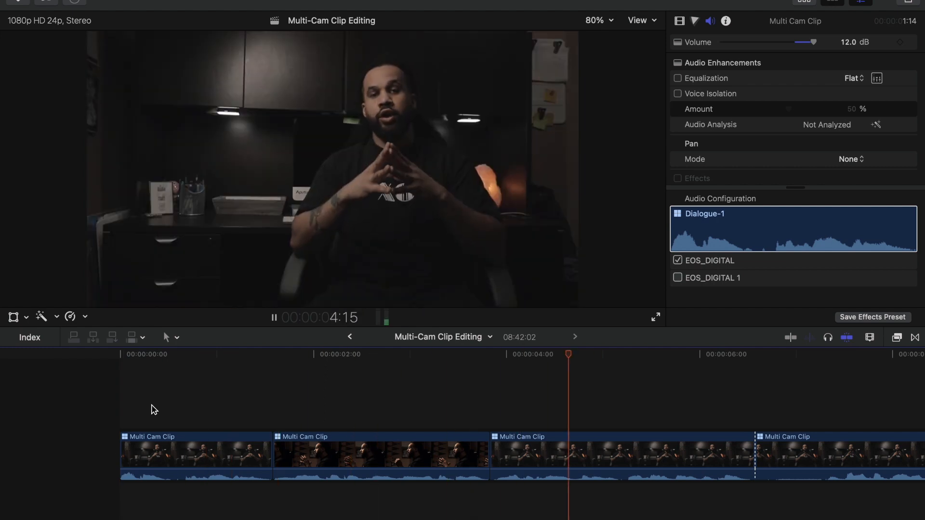
{"action": "scroll", "coordinate": [193, 409], "scroll_direction": "right", "scroll_amount": 3}
{"action": "key", "text": "space"}
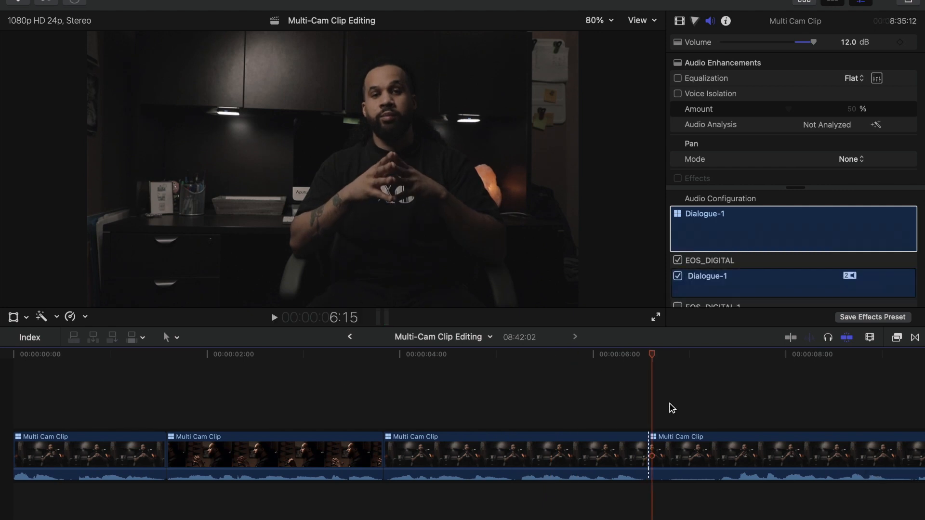
{"action": "scroll", "coordinate": [662, 385], "scroll_direction": "right", "scroll_amount": 4}
{"action": "left_click_drag", "start_coordinate": [572, 364], "coordinate": [627, 360]}
{"action": "scroll", "coordinate": [481, 385], "scroll_direction": "left", "scroll_amount": 3}
{"action": "left_click", "coordinate": [99, 392]}
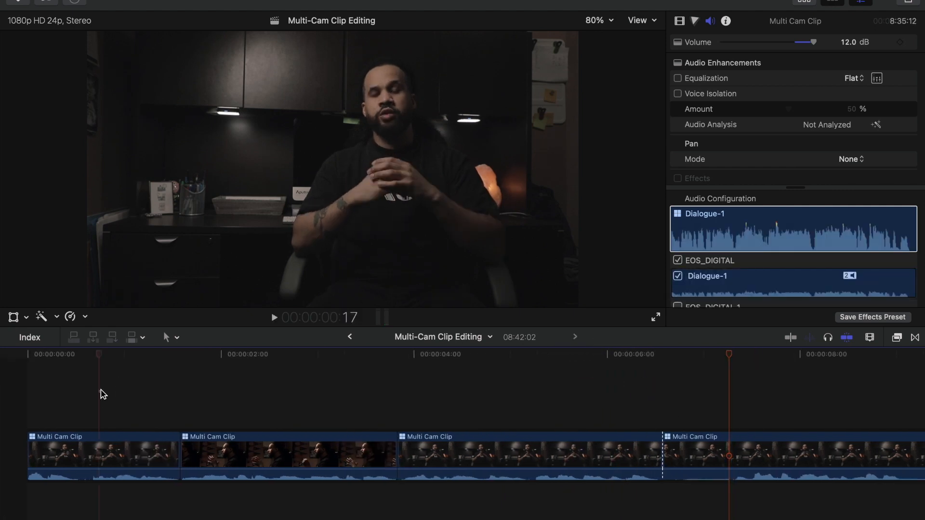
{"action": "left_click", "coordinate": [117, 388]}
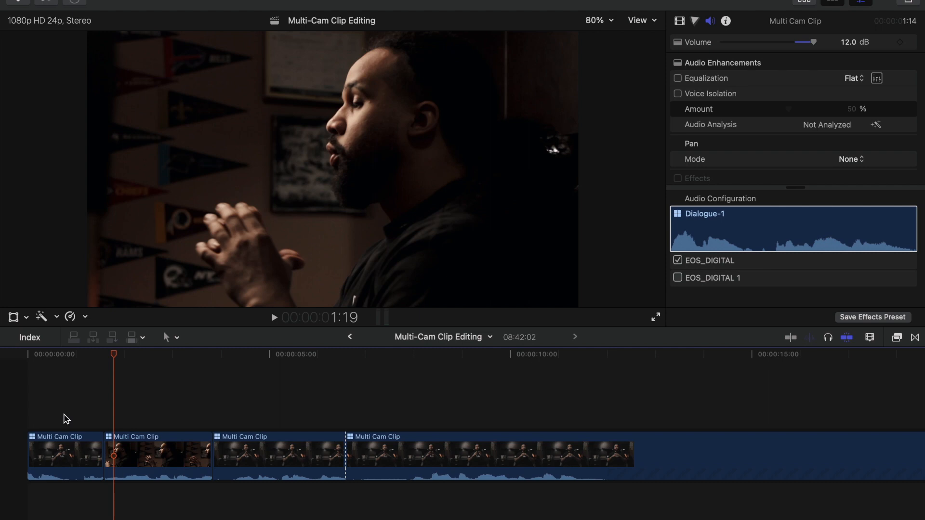
- Show the video scopes for the opening clip, and lower its shadows and raise its highlights with Color Wheels
{"action": "left_click", "coordinate": [64, 419]}
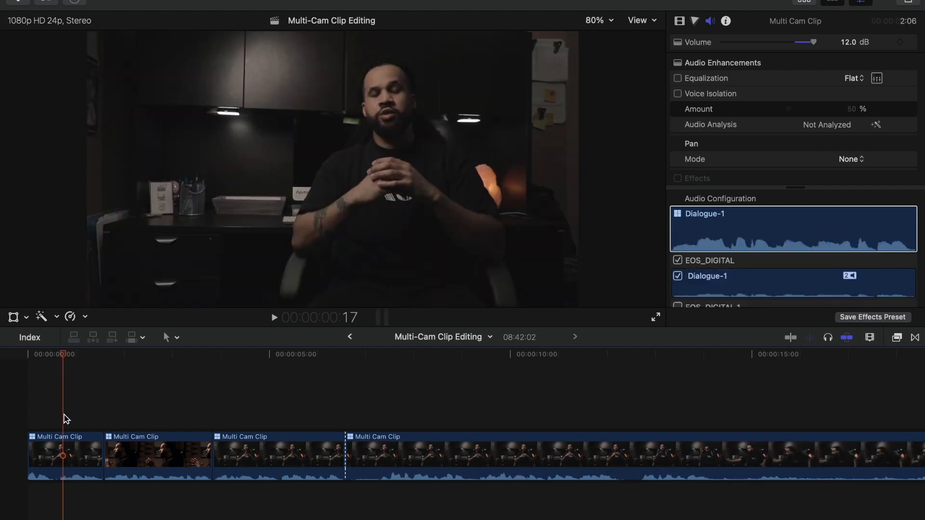
{"action": "left_click", "coordinate": [64, 443]}
{"action": "key", "text": "super+7"}
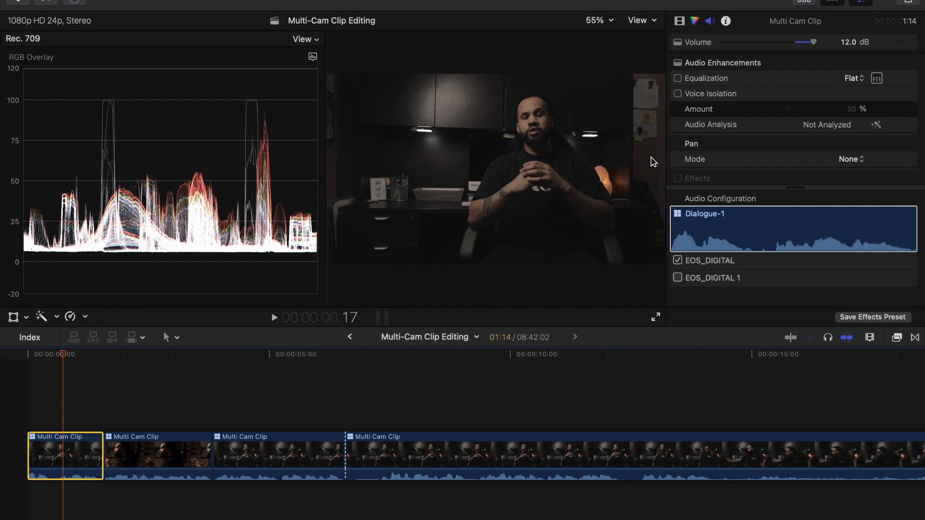
{"action": "key", "text": "super+6"}
{"action": "left_click_drag", "start_coordinate": [775, 221], "coordinate": [769, 221]}
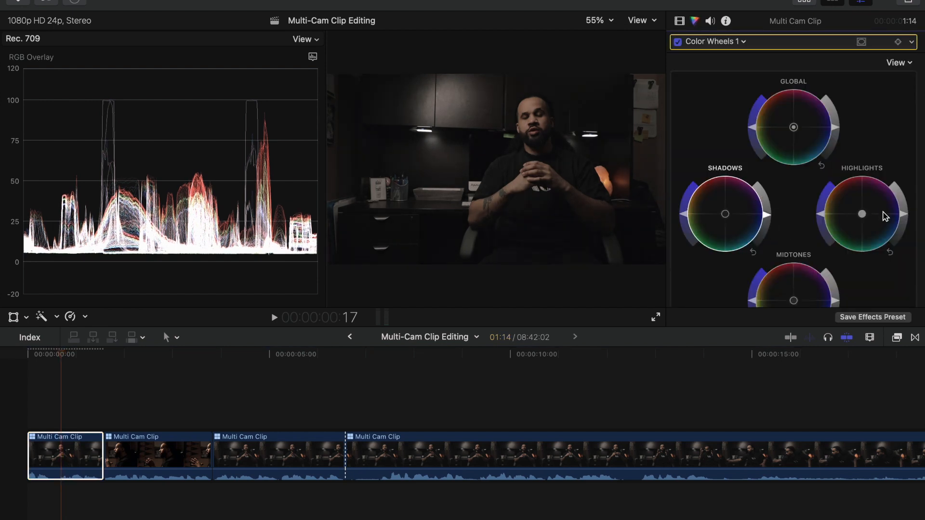
{"action": "left_click_drag", "start_coordinate": [901, 213], "coordinate": [903, 224]}
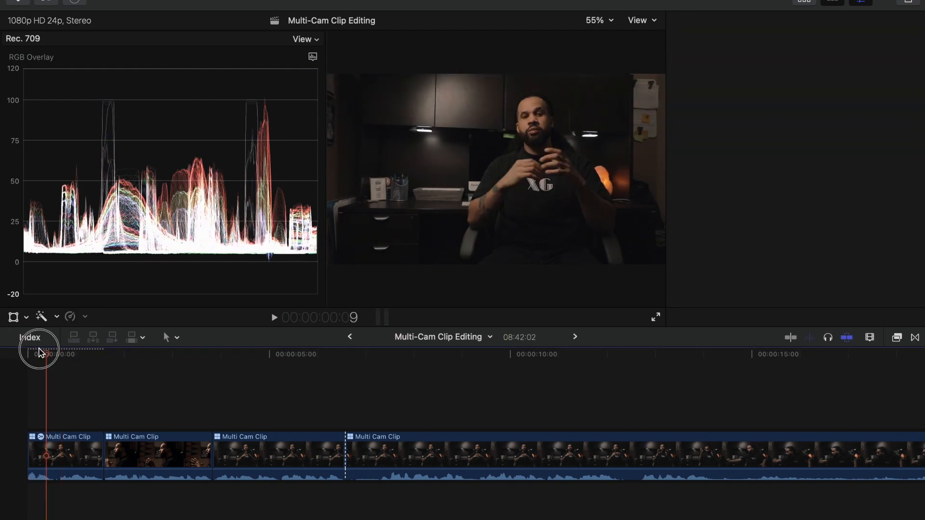
{"action": "left_click_drag", "start_coordinate": [40, 351], "coordinate": [58, 355]}
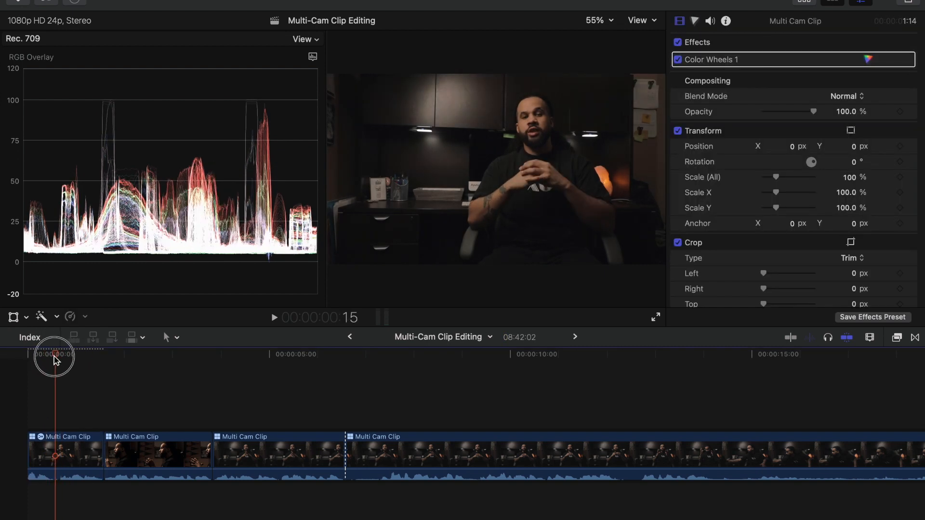
- Replace the video scopes with the Comparison Viewer and save the opening clip's graded frame as a reference
{"action": "left_click", "coordinate": [62, 458]}
{"action": "key", "text": "super+7"}
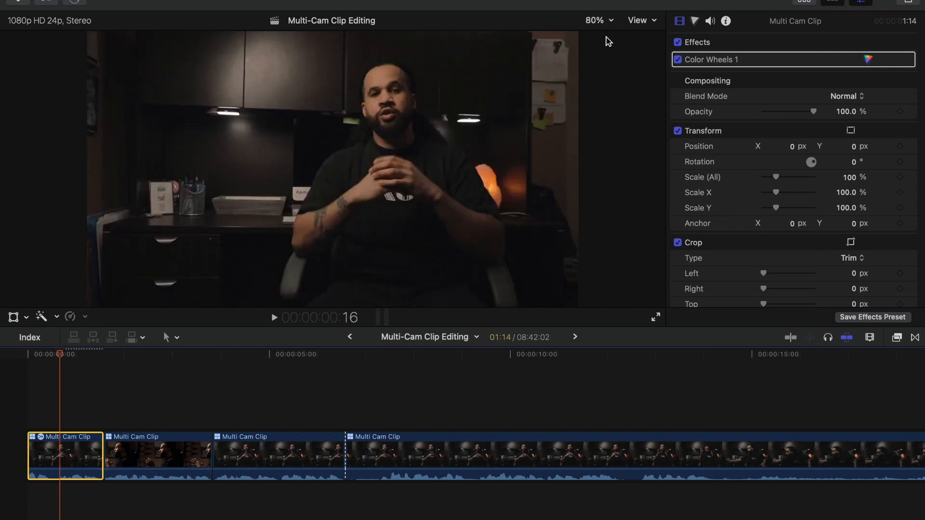
{"action": "left_click", "coordinate": [426, 10]}
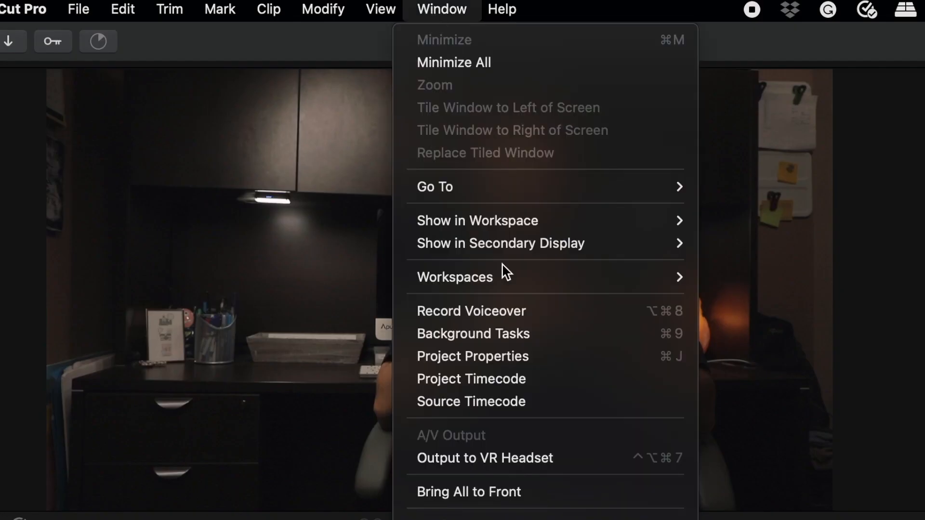
{"action": "mouse_move", "coordinate": [518, 217]}
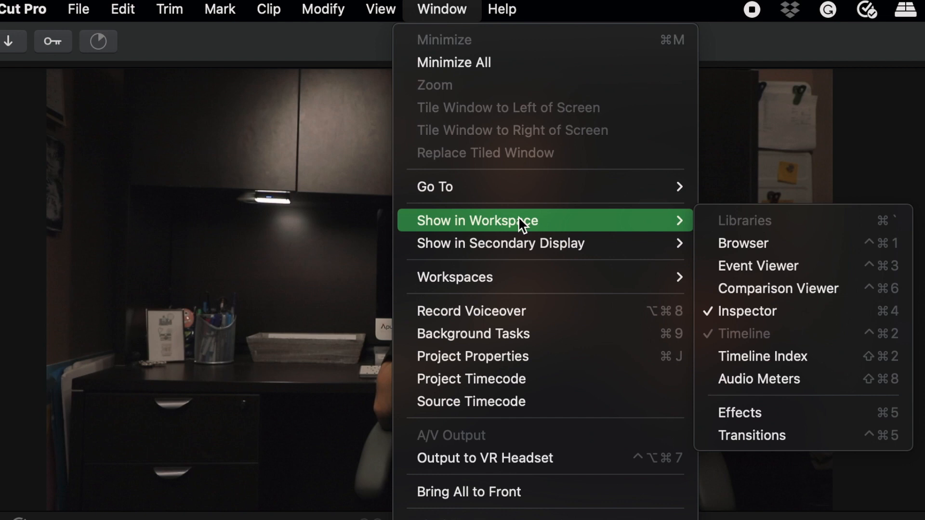
{"action": "left_click", "coordinate": [839, 288]}
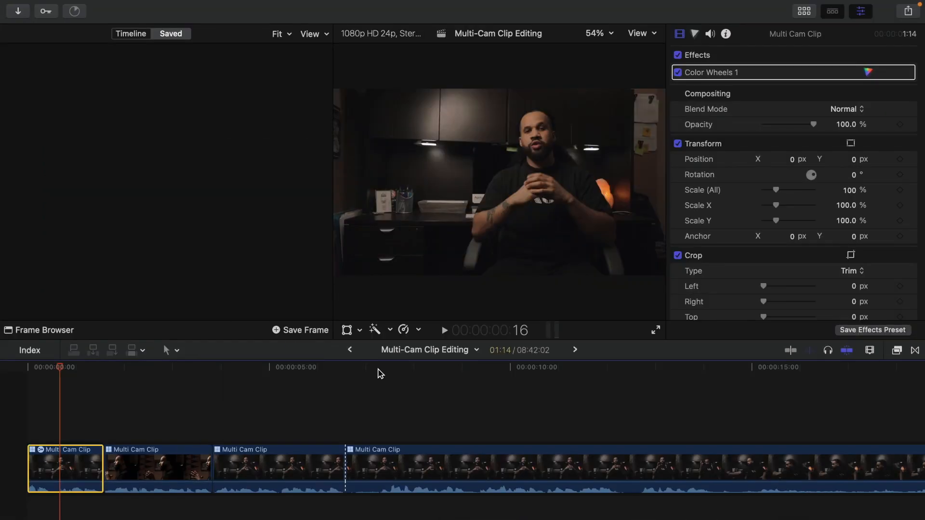
{"action": "left_click", "coordinate": [277, 331]}
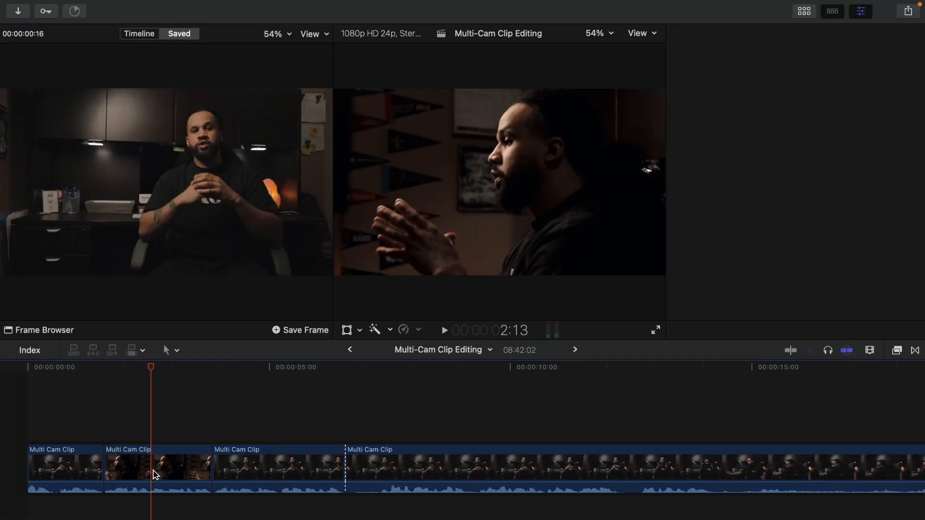
- Grade the second, side-angle clip with Color Wheels: raise highlights, midtones and midtone saturation, with Temperature at 5155
{"action": "left_click", "coordinate": [154, 474]}
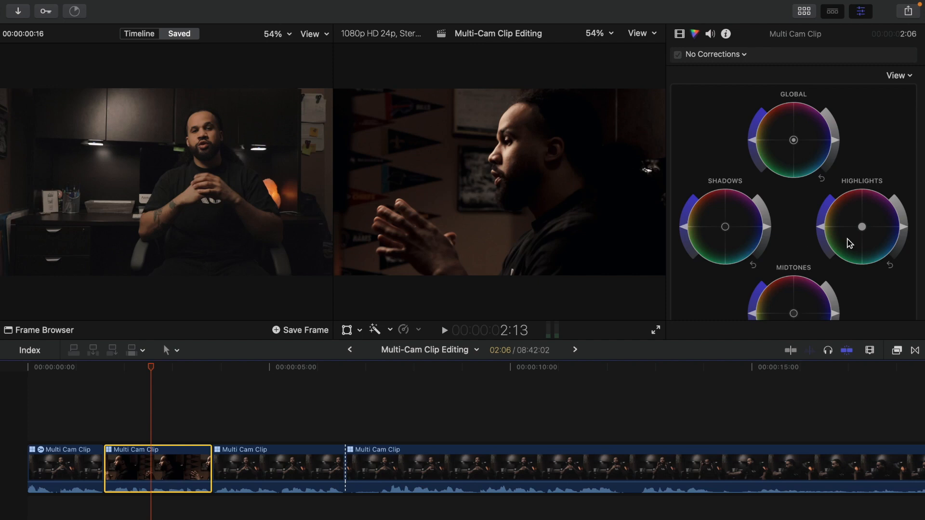
{"action": "mouse_move", "coordinate": [906, 234]}
{"action": "left_mouse_down"}
{"action": "mouse_move", "coordinate": [894, 200]}
{"action": "mouse_move", "coordinate": [903, 227]}
{"action": "left_mouse_up"}
{"action": "scroll", "coordinate": [902, 228], "scroll_direction": "down", "scroll_amount": 4}
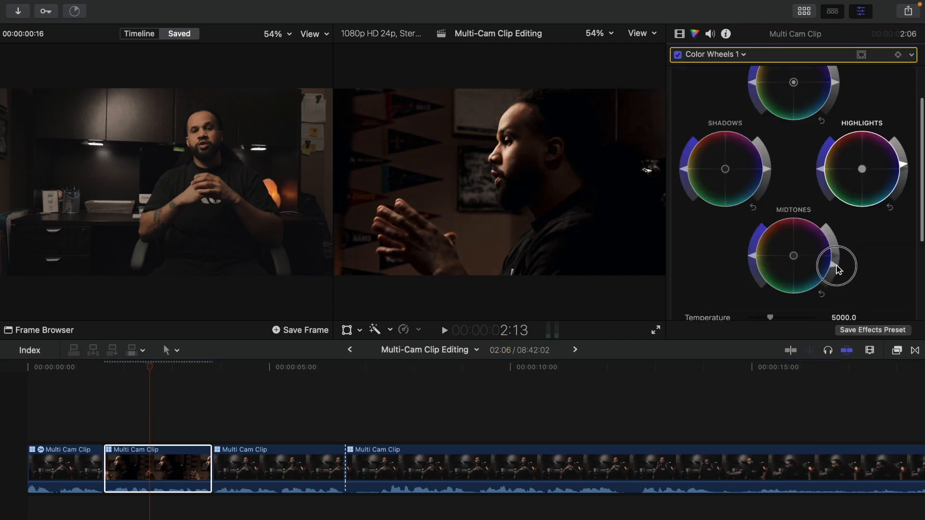
{"action": "left_click_drag", "start_coordinate": [837, 253], "coordinate": [838, 243]}
{"action": "scroll", "coordinate": [809, 241], "scroll_direction": "down", "scroll_amount": 4}
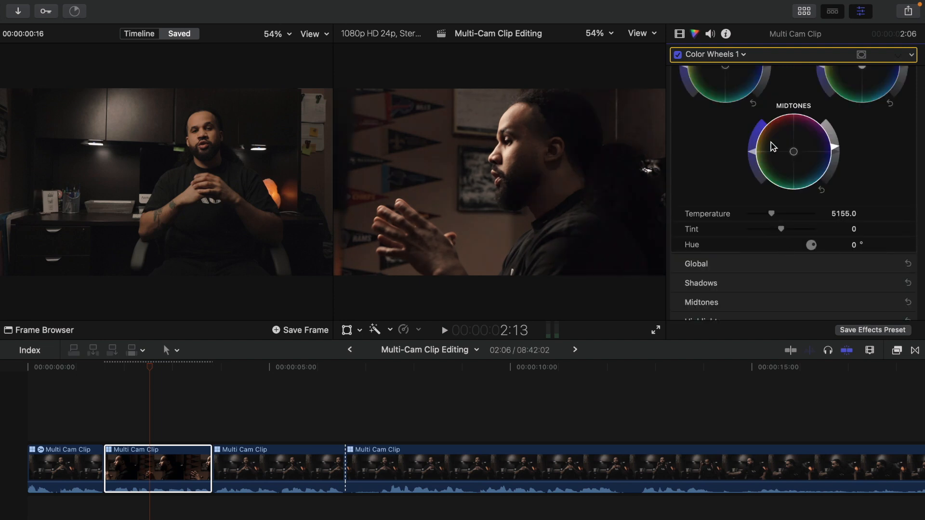
{"action": "left_click_drag", "start_coordinate": [753, 155], "coordinate": [754, 148]}
- Check the color correction on the Camera 1 and Camera 2 angles, return to the project timeline and skim the graded clips
{"action": "left_click", "coordinate": [27, 413]}
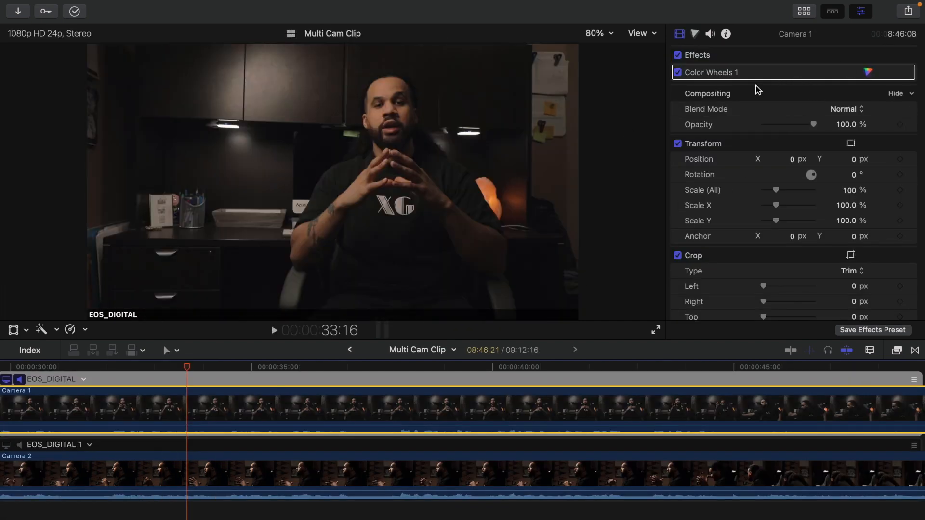
{"action": "left_click", "coordinate": [435, 486]}
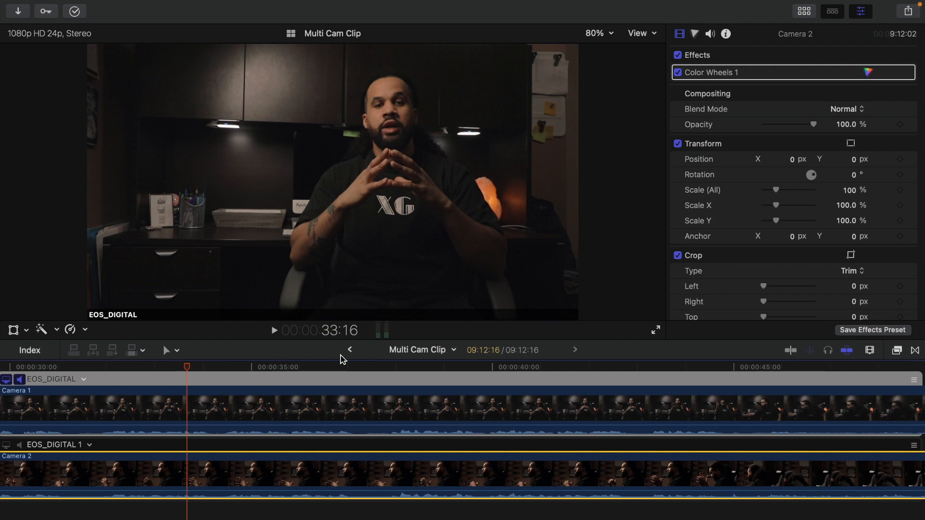
{"action": "left_click", "coordinate": [350, 351]}
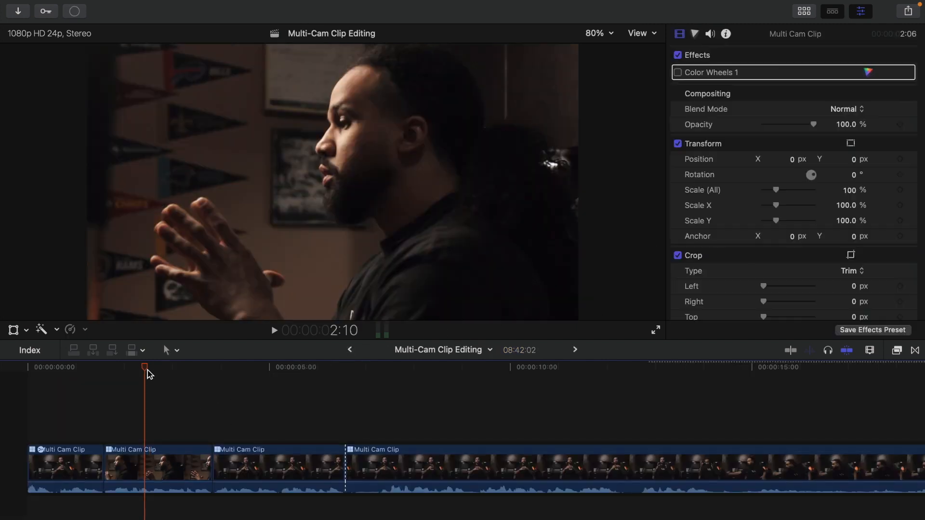
{"action": "left_click_drag", "start_coordinate": [146, 369], "coordinate": [345, 374]}
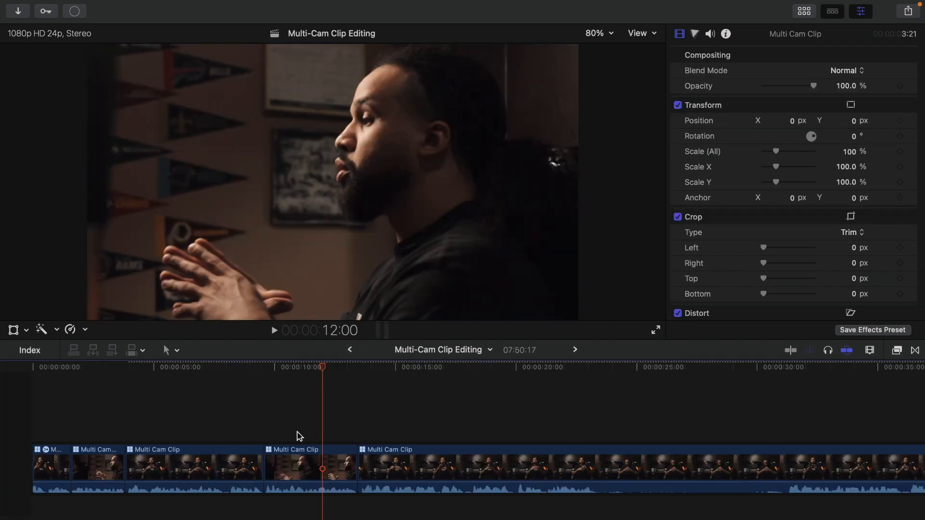
- Switch the fourth clip's active audio angle to EOS_DIGITAL 1 and play part of the clip to hear it
{"action": "left_click", "coordinate": [322, 457]}
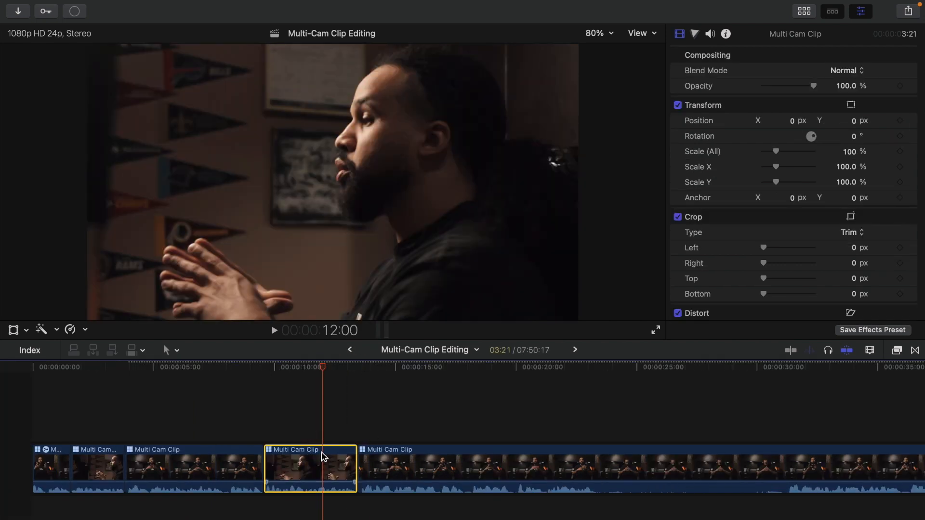
{"action": "right_click", "coordinate": [321, 458]}
{"action": "mouse_move", "coordinate": [411, 291]}
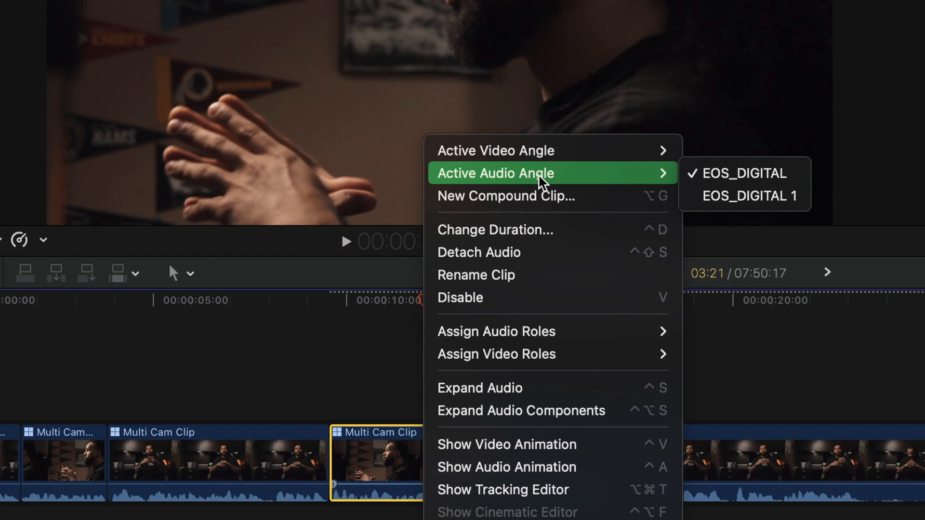
{"action": "left_click", "coordinate": [744, 196]}
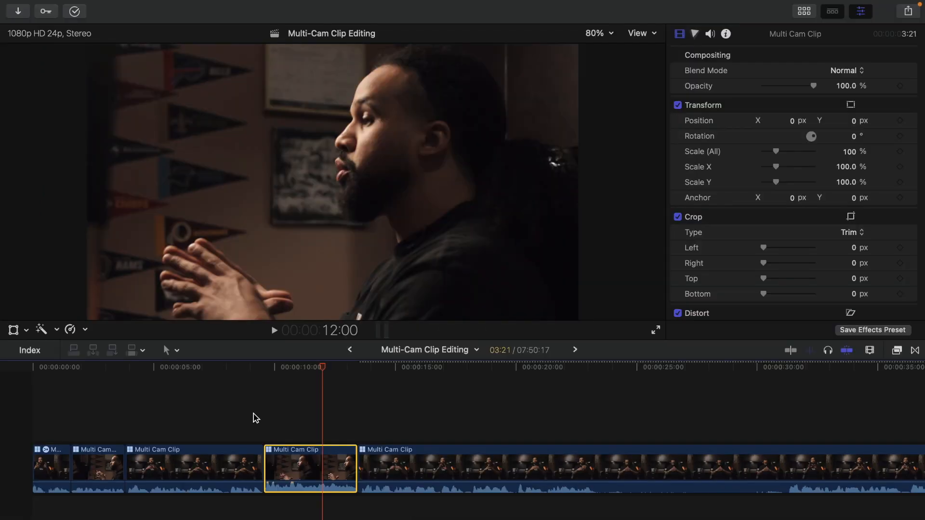
{"action": "left_click", "coordinate": [315, 374]}
{"action": "key", "text": "space"}
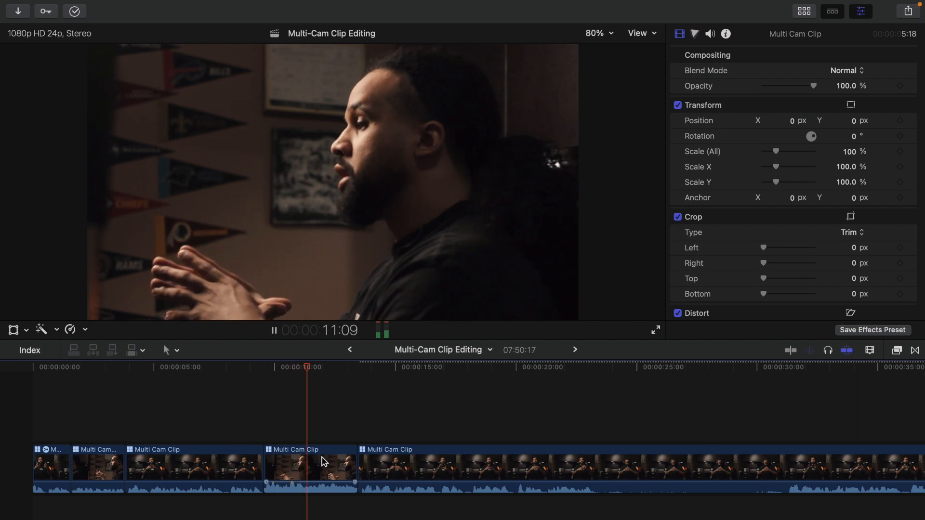
{"action": "key", "text": "space"}
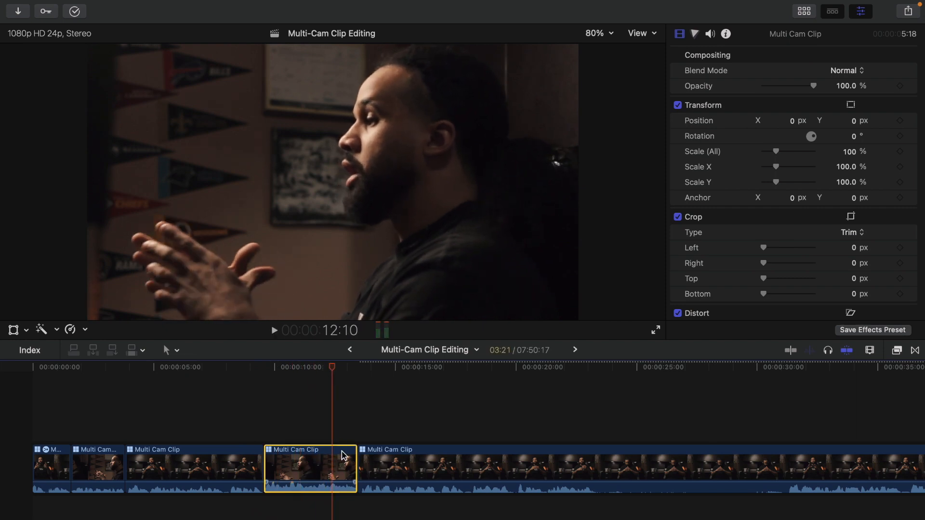
- Set the fourth clip's active audio angle back to EOS_DIGITAL
{"action": "right_click", "coordinate": [343, 455]}
{"action": "mouse_move", "coordinate": [424, 287]}
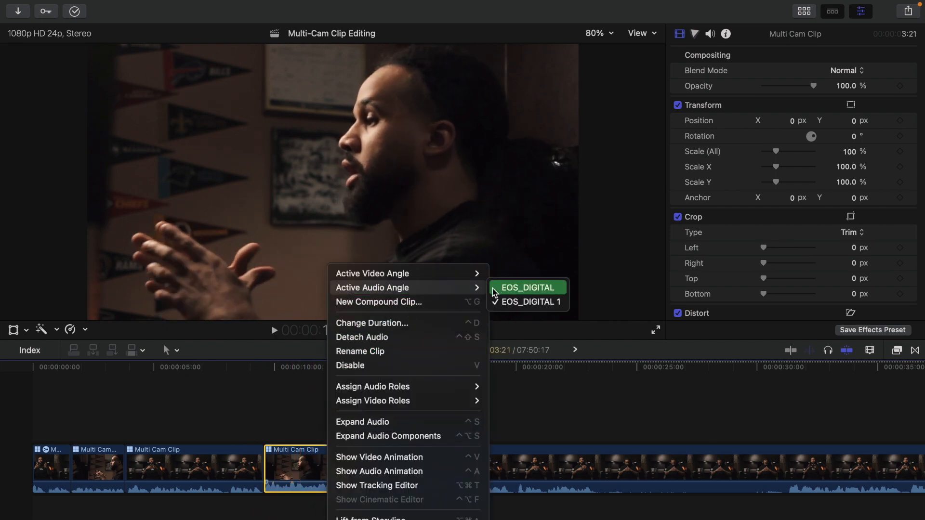
{"action": "left_click", "coordinate": [497, 289]}
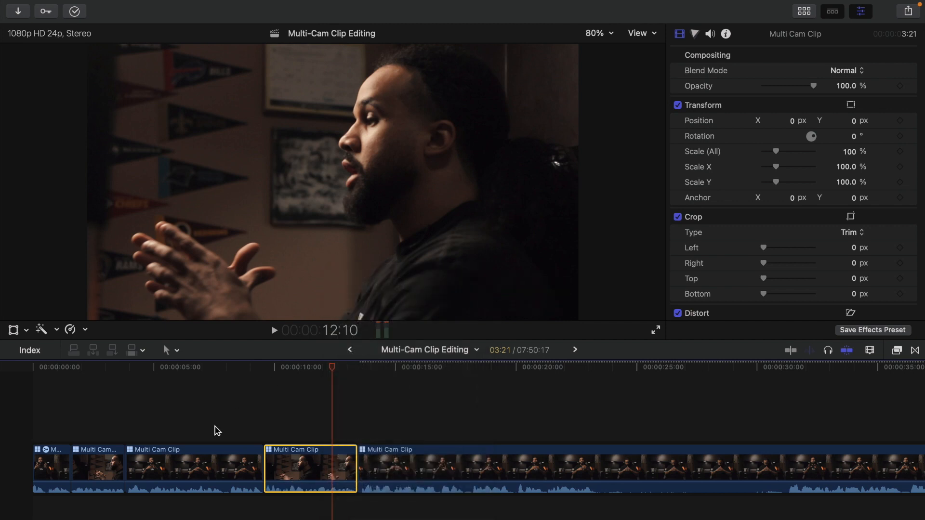
- Skim the edited sequence from the opening clip into the long final clip to review the angle changes
{"action": "left_click", "coordinate": [55, 418]}
{"action": "left_click", "coordinate": [54, 458]}
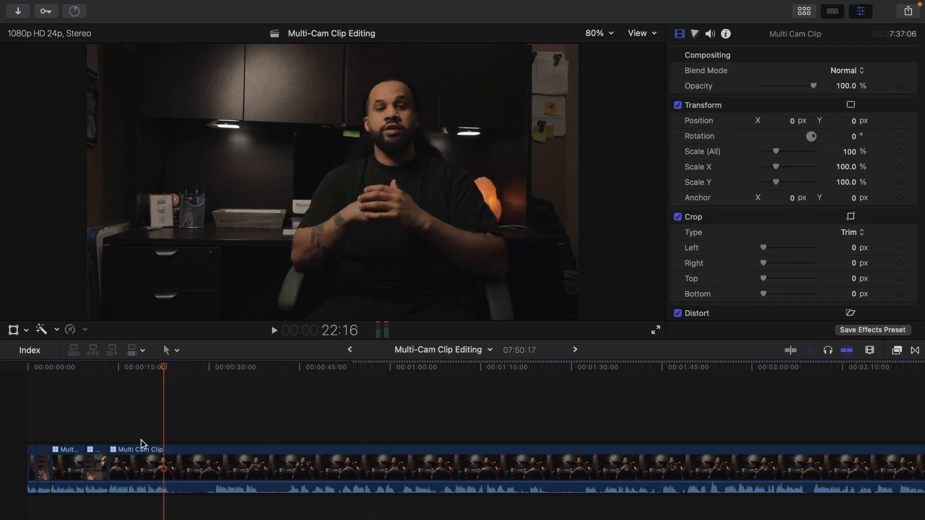
{"action": "left_click_drag", "start_coordinate": [158, 368], "coordinate": [81, 368]}
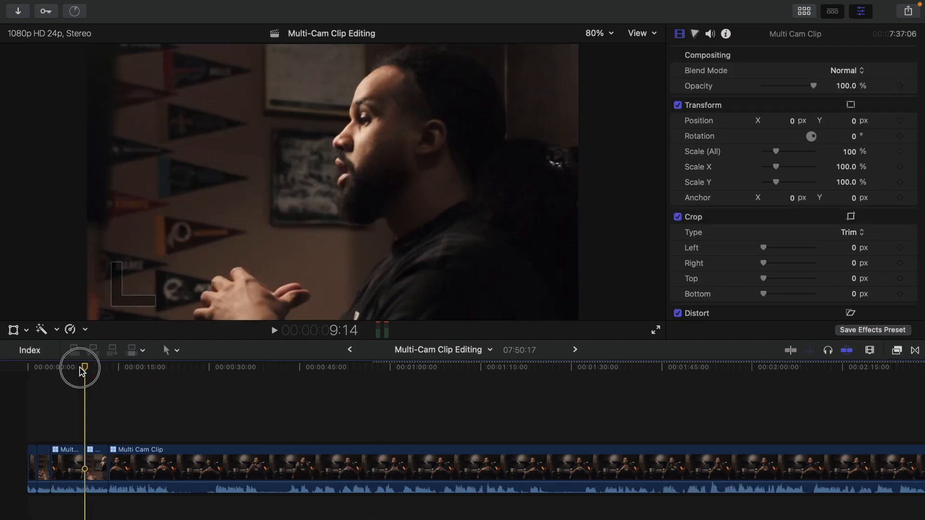